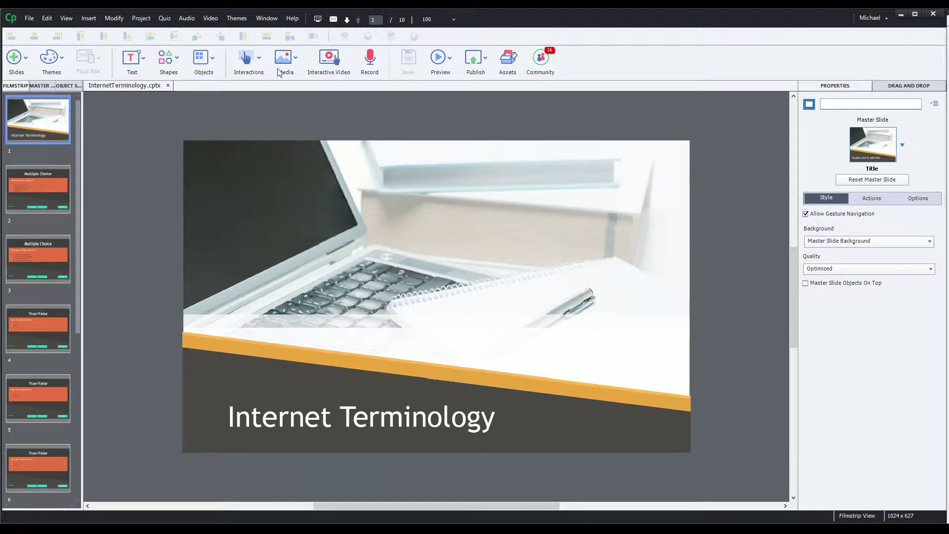
In Quiz Reporting preferences, enable SCORM 2004 reporting with quiz passing as completion
click(47, 19)
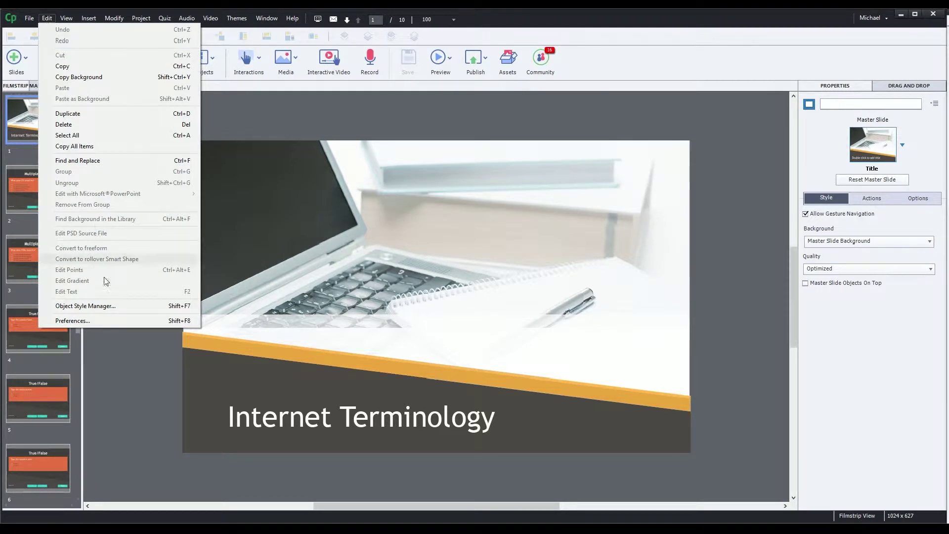
click(125, 322)
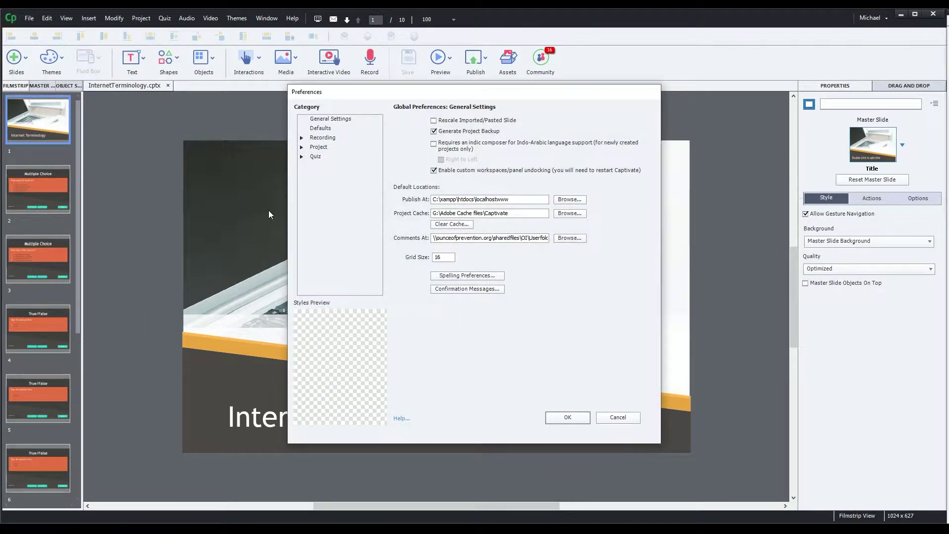
click(301, 156)
click(330, 166)
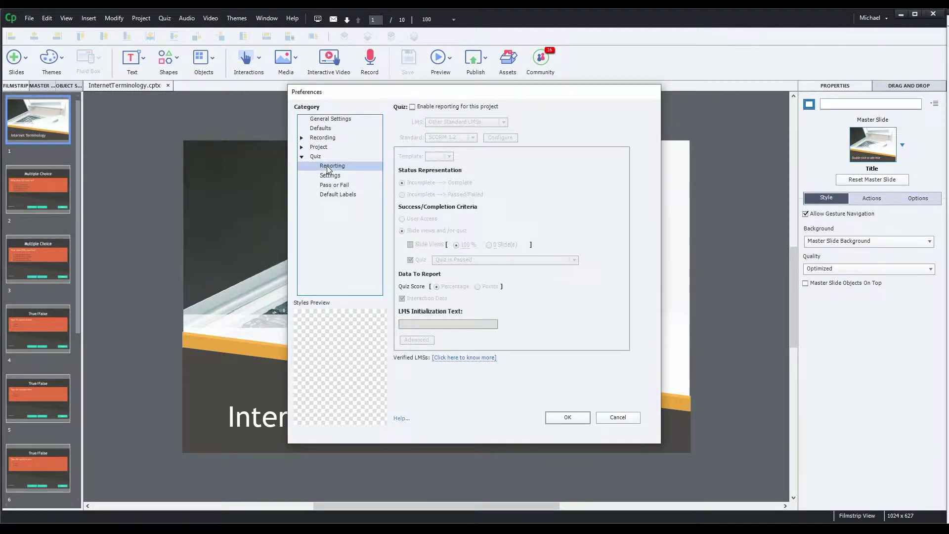
click(412, 106)
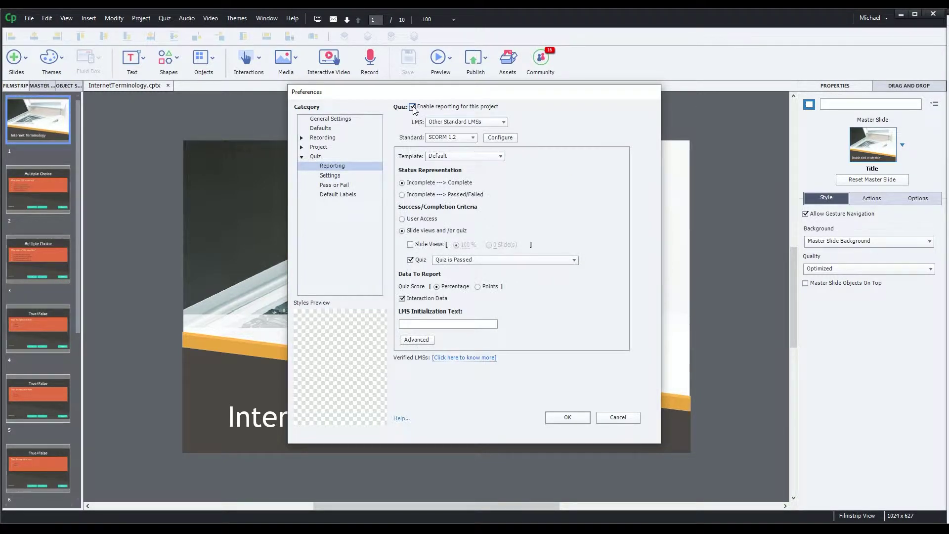
click(457, 138)
click(444, 158)
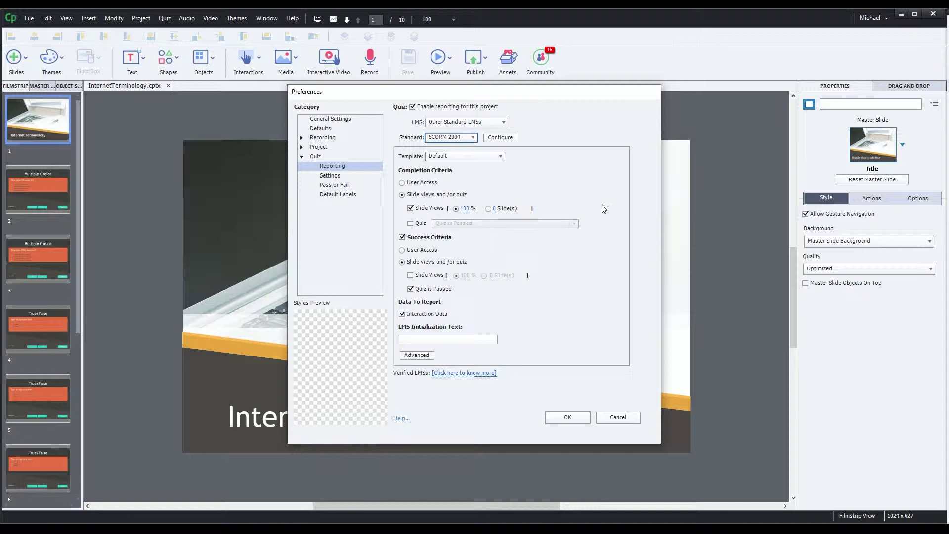
click(410, 208)
click(410, 223)
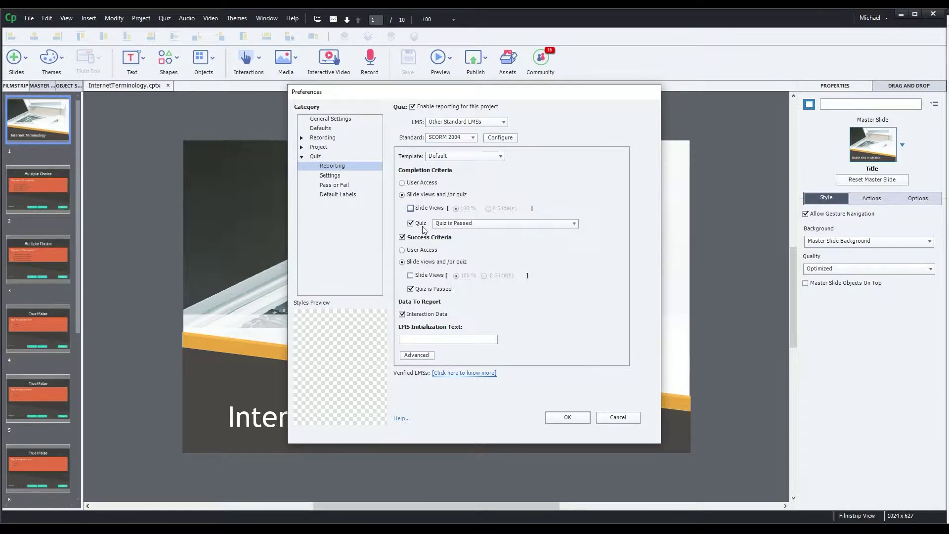
In the advanced LMS settings, send data on every slide and set exit to normal after completion
click(414, 358)
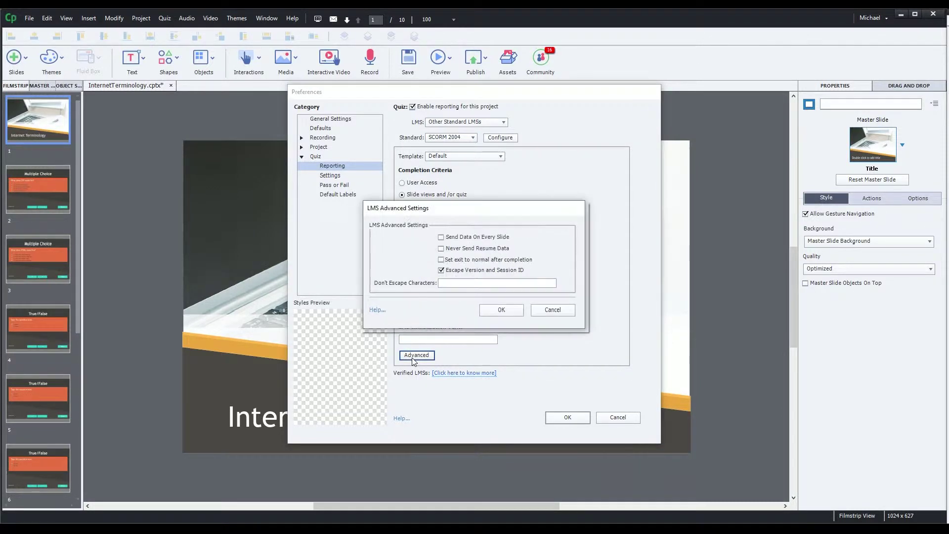
click(441, 260)
click(440, 237)
click(501, 312)
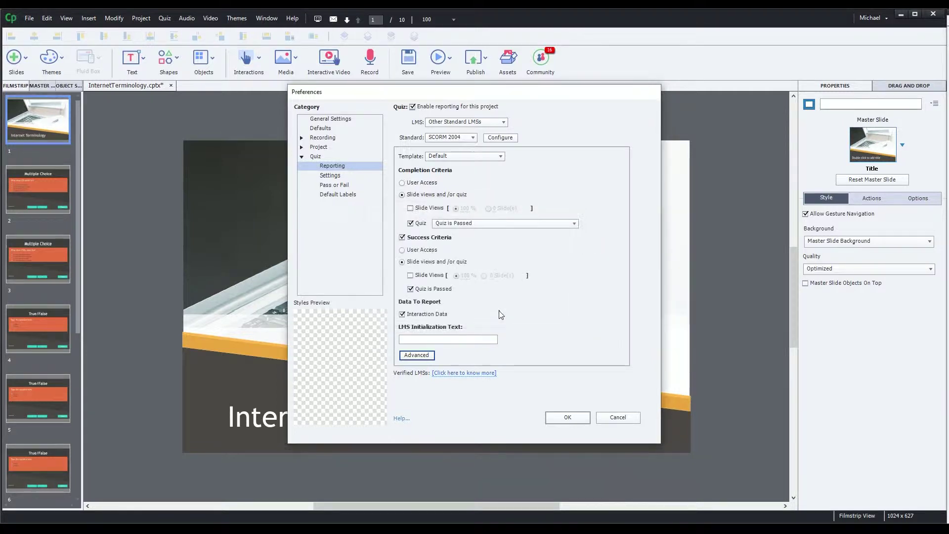
Change the quiz pass percentage from 80 to 70% and apply the preferences
click(341, 186)
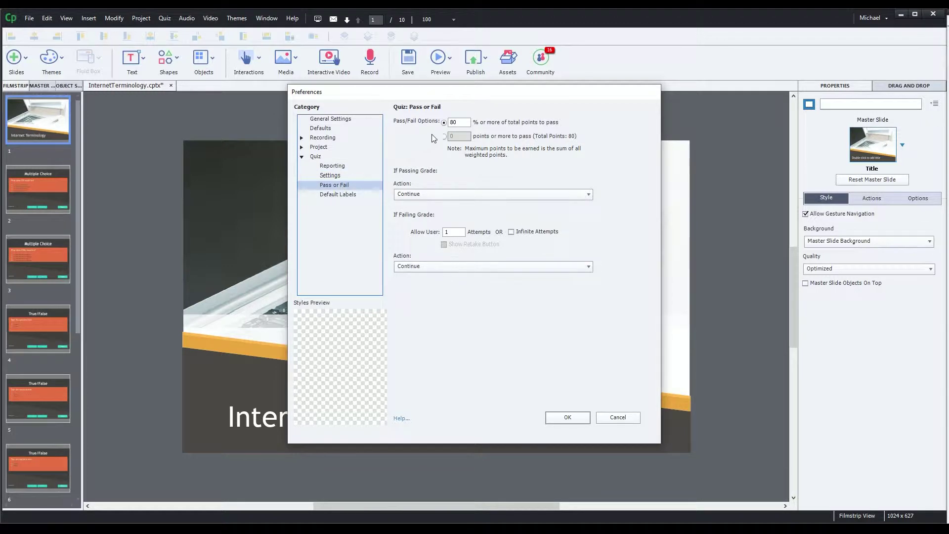
drag(461, 122, 437, 118)
text(70)
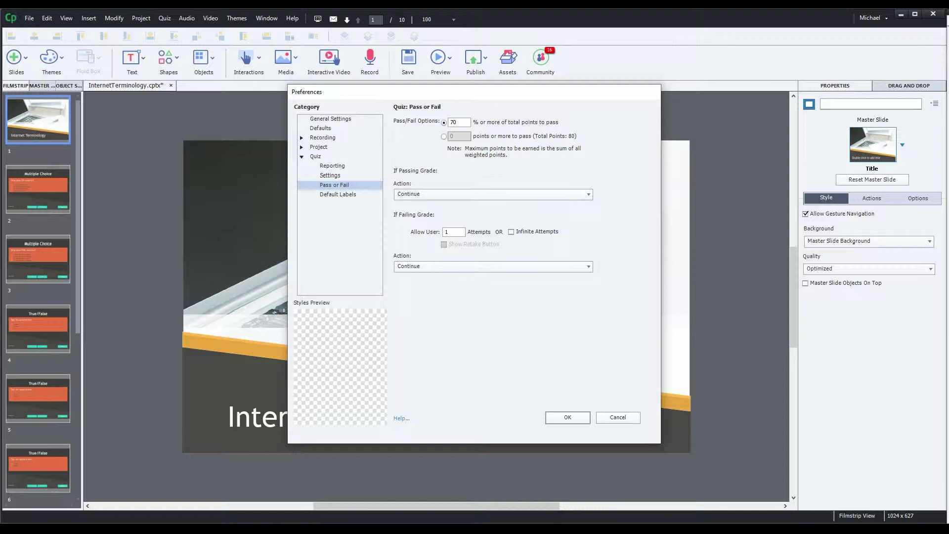
click(330, 167)
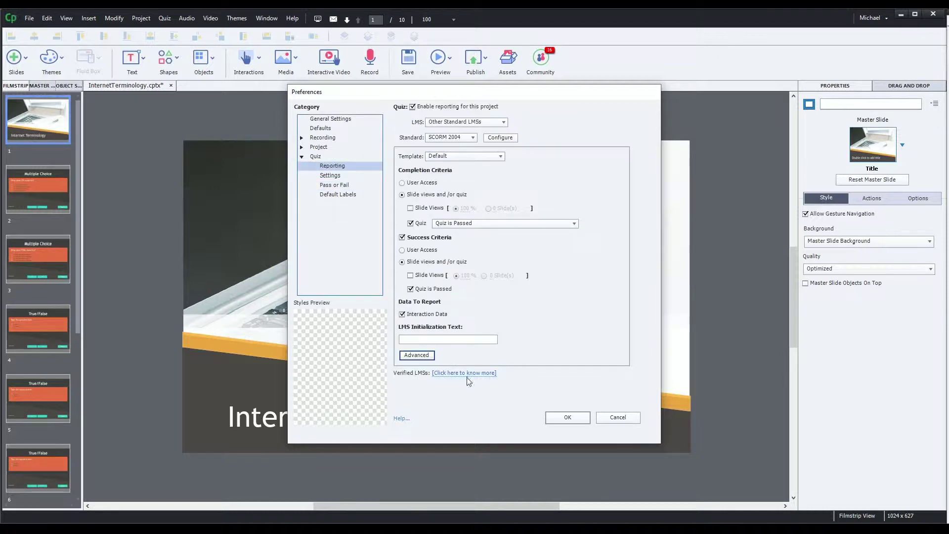
click(566, 419)
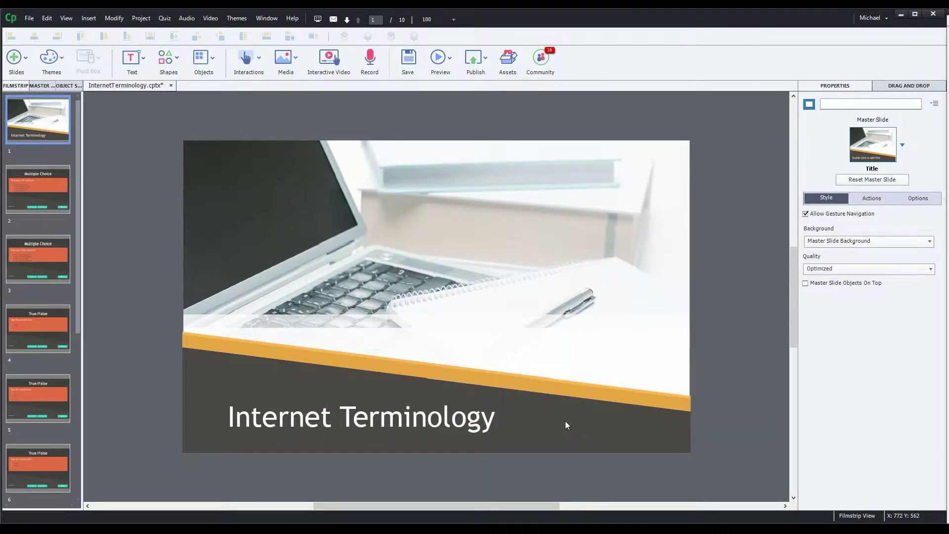
Preview in SCORM Cloud, submit the first quiz answer, and scroll back through the communication logs
click(437, 62)
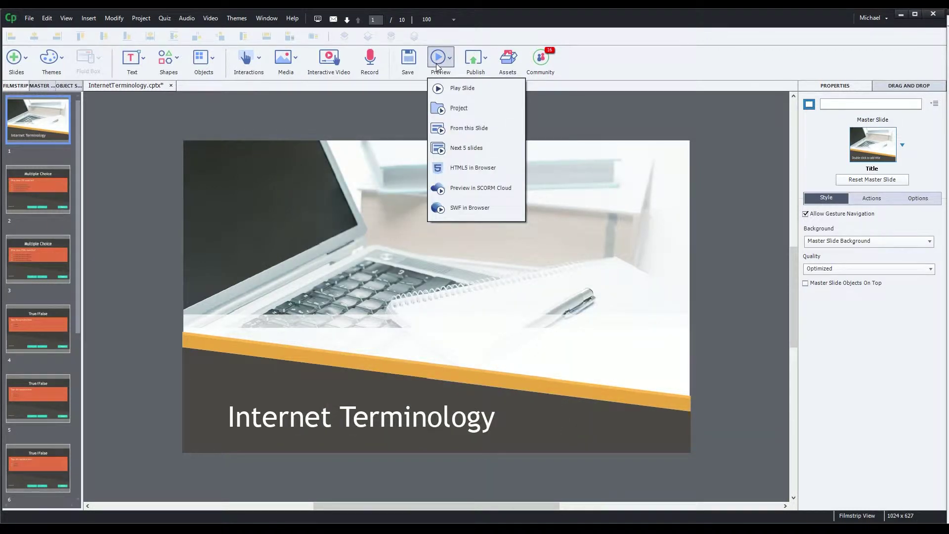
click(459, 188)
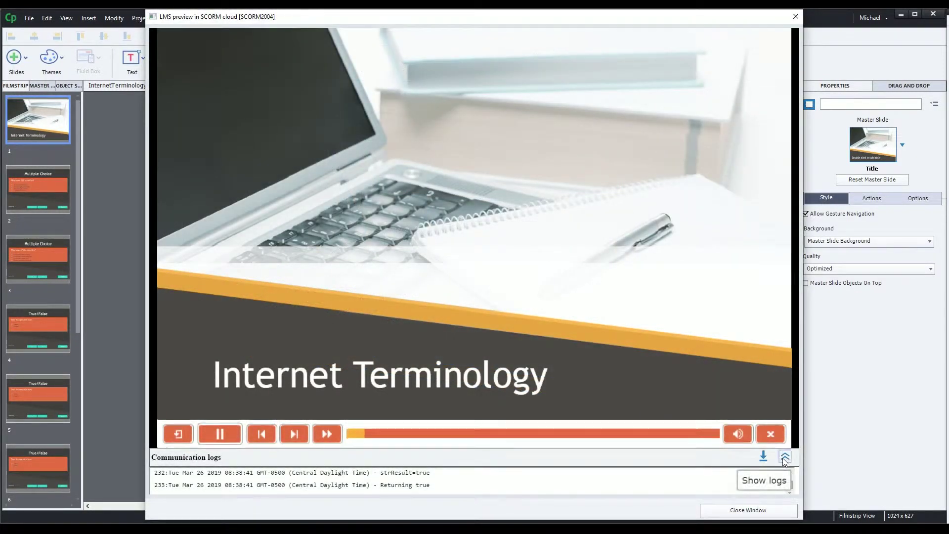
click(784, 456)
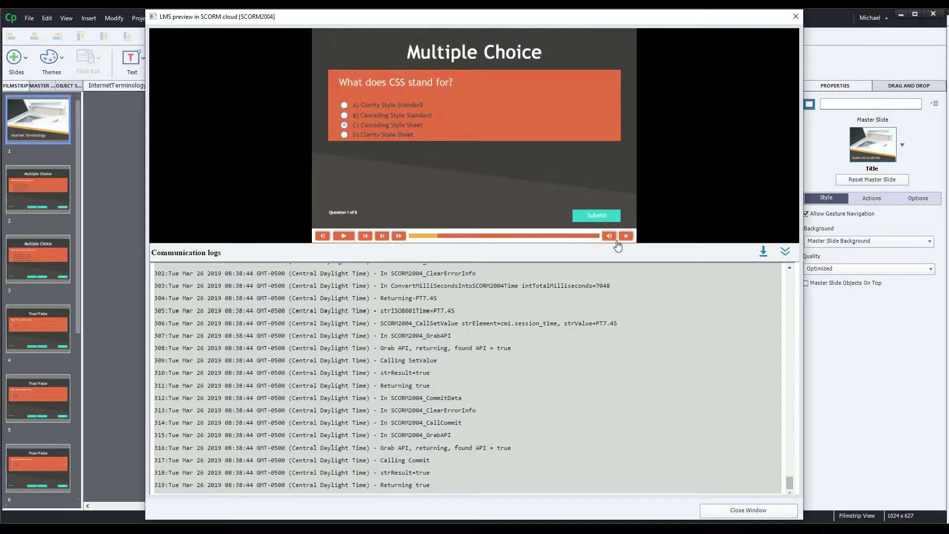
click(585, 215)
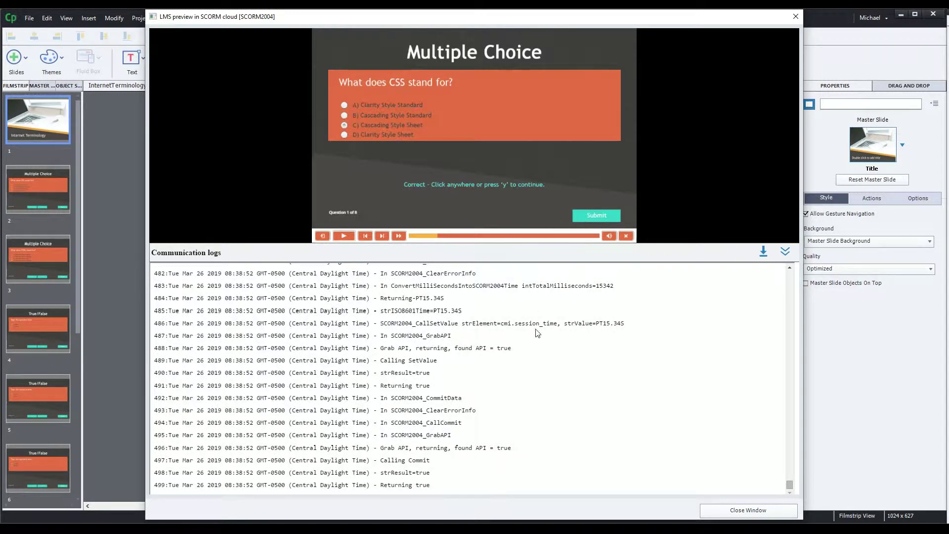
drag(790, 482, 791, 473)
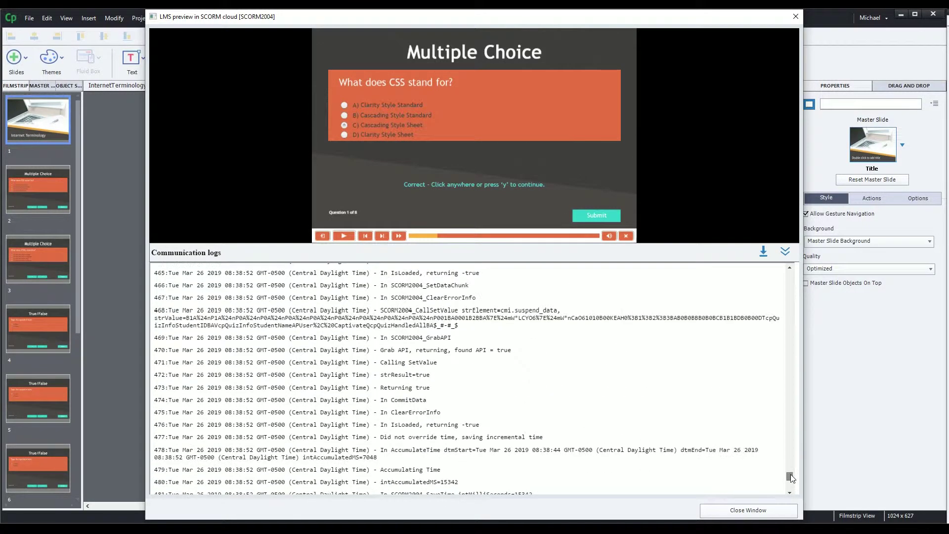
scroll(596, 391, up, 8)
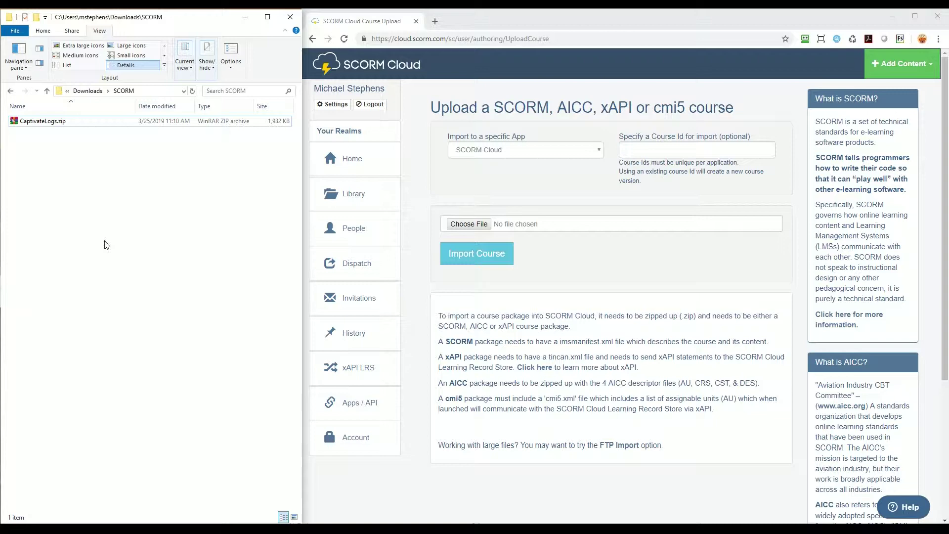
Upload CaptivateLogs.zip to SCORM Cloud and import it as a new course
drag(38, 122, 455, 228)
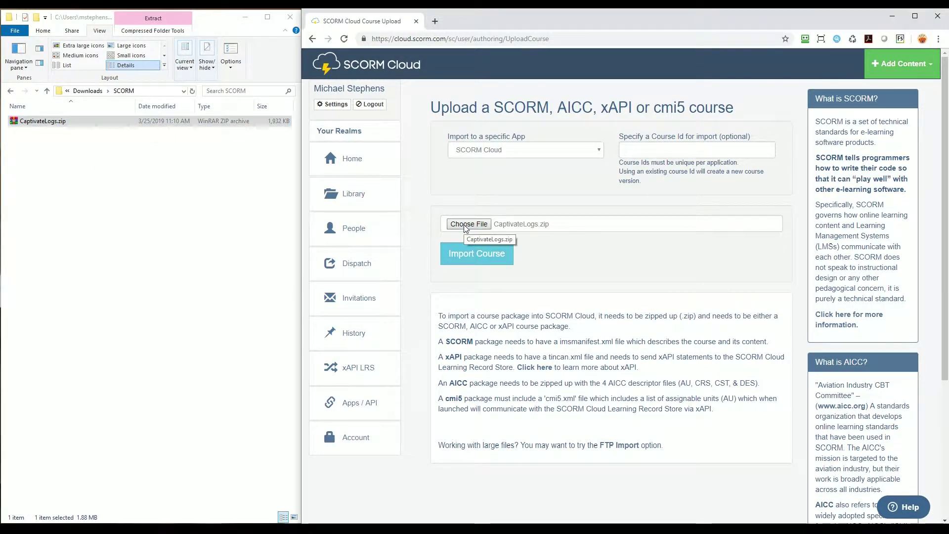
click(475, 254)
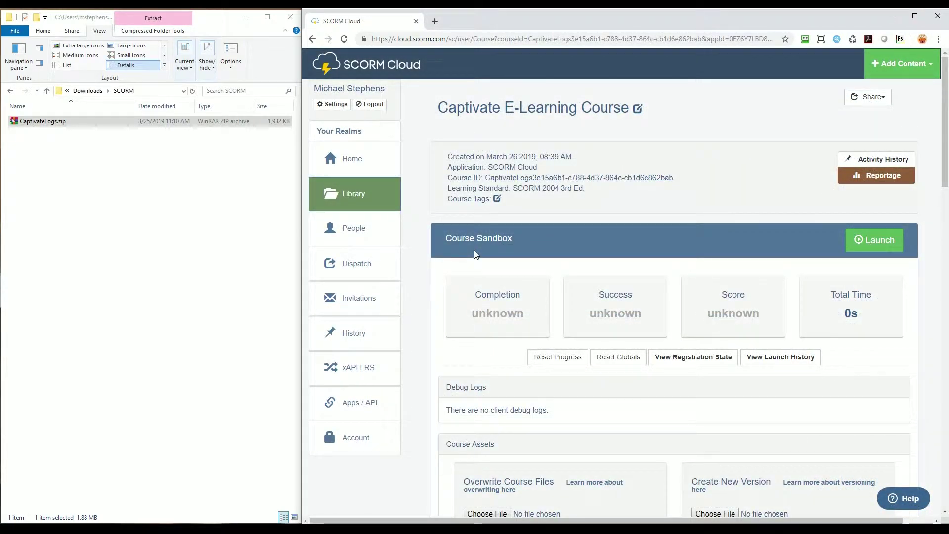
Launch the Captivate E-Learning Course from the Course Sandbox
click(874, 249)
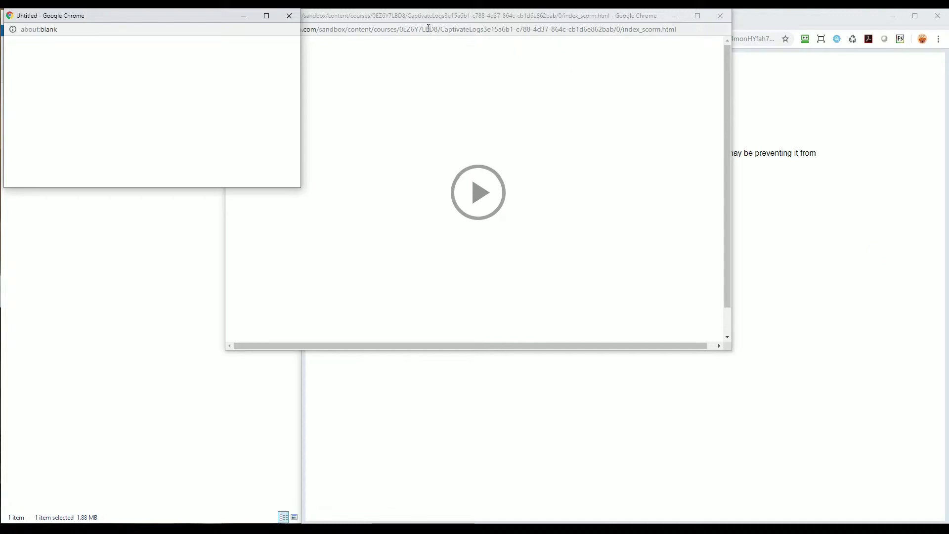
Close both course popup windows, then delete the Captivate E-Learning Course from SCORM Cloud
click(289, 16)
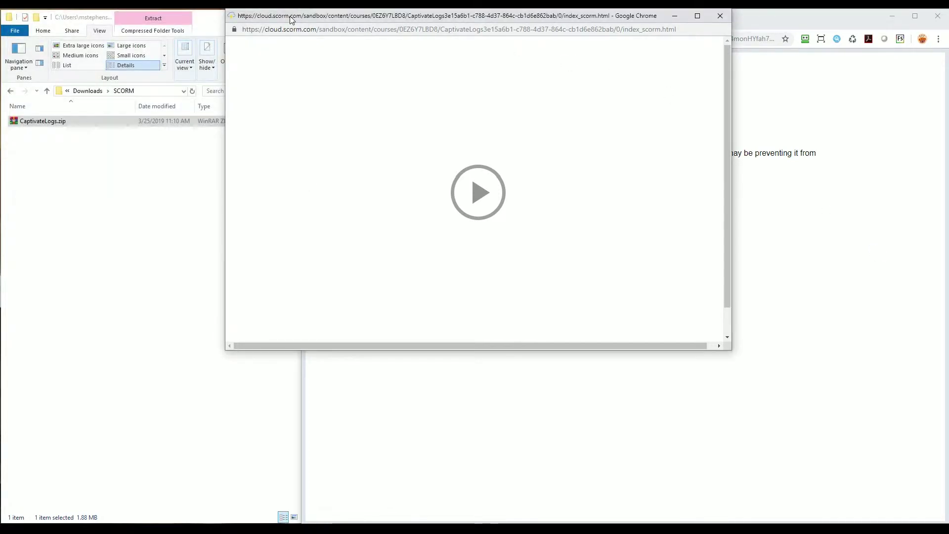
click(719, 15)
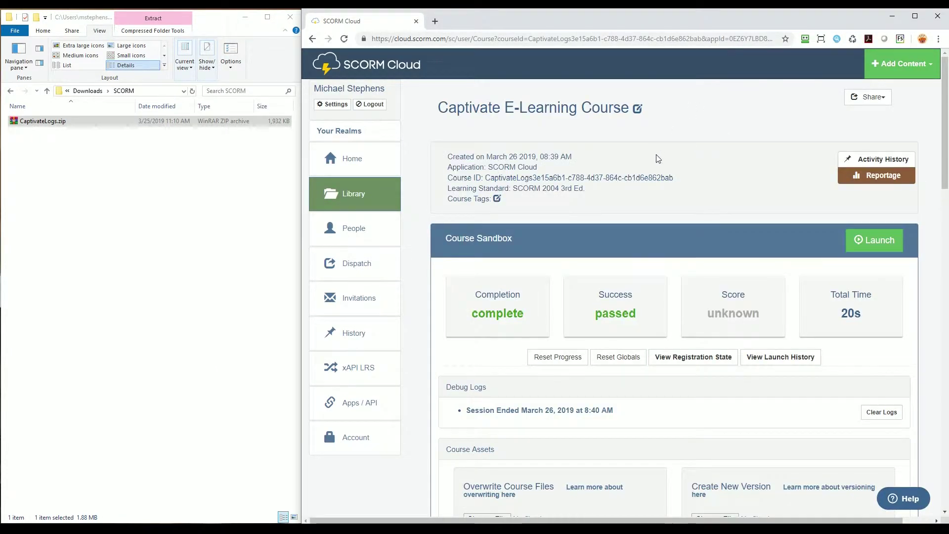
scroll(618, 215, down, 10)
scroll(617, 213, down, 14)
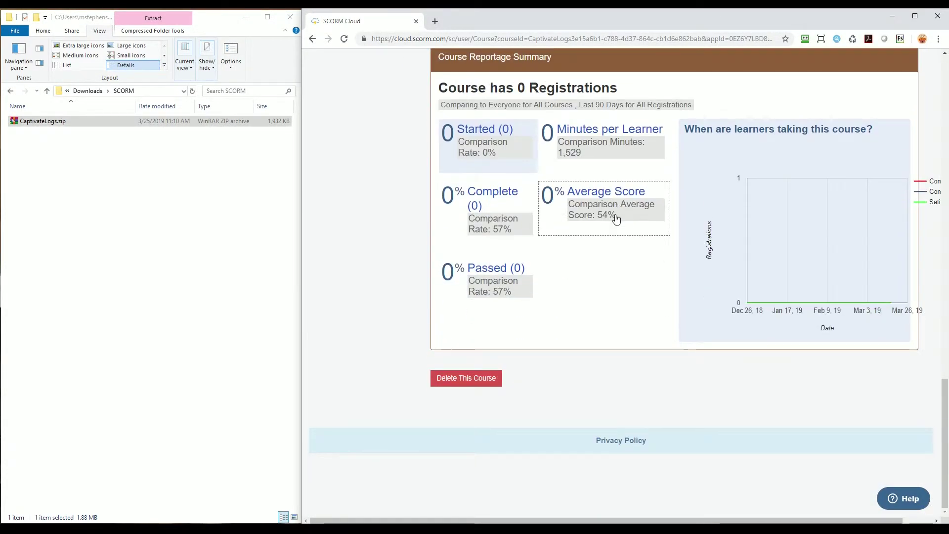
click(458, 381)
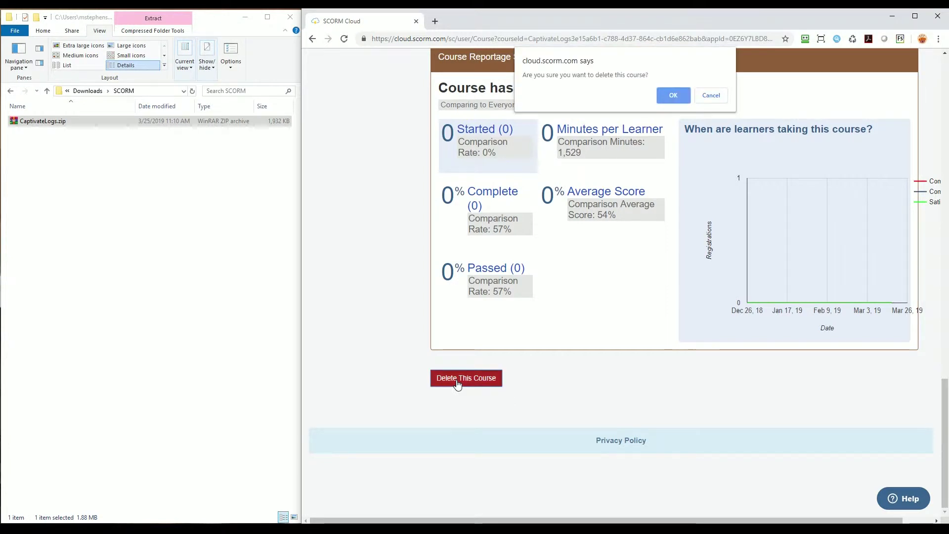
click(662, 96)
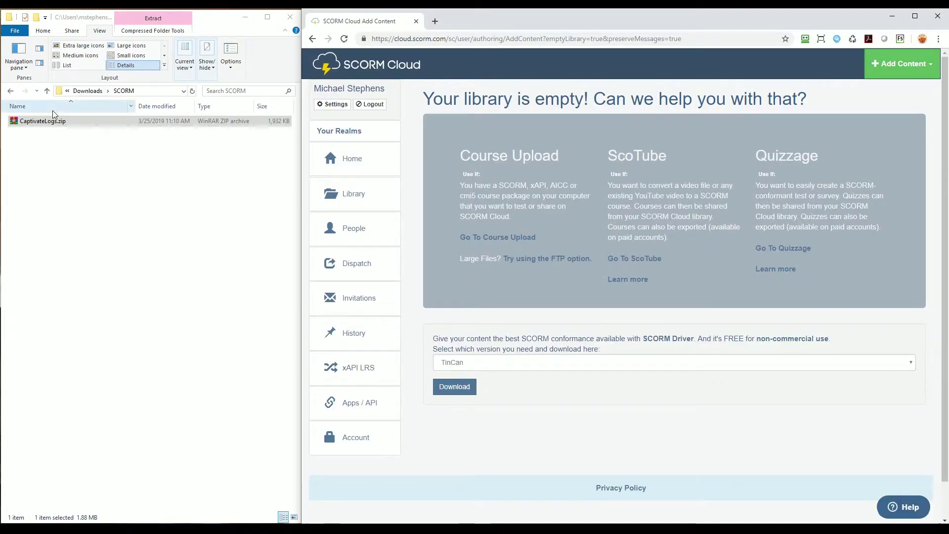
Extract CPM.js from CaptivateLogs.zip's assets\js folder into the Downloads\SCORM folder
double_click(35, 127)
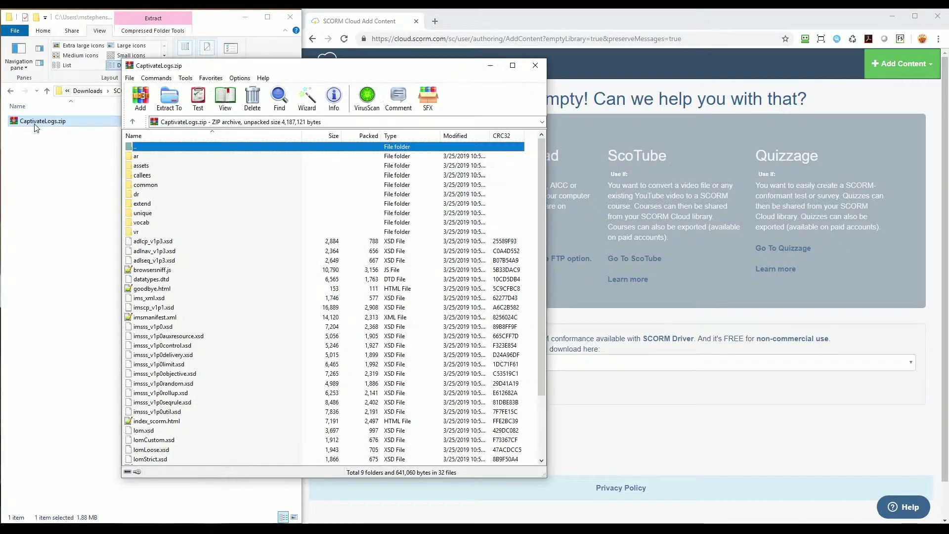
double_click(139, 166)
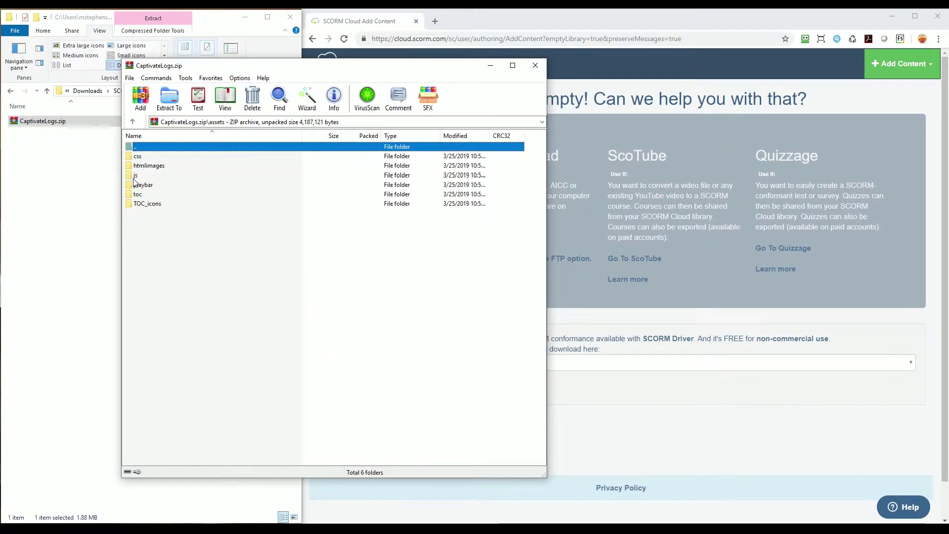
double_click(145, 176)
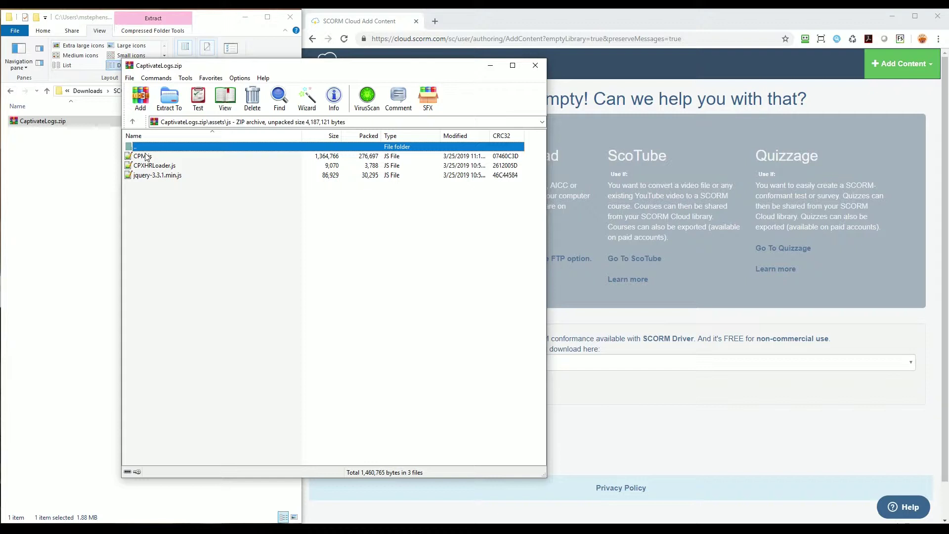
drag(148, 158, 70, 172)
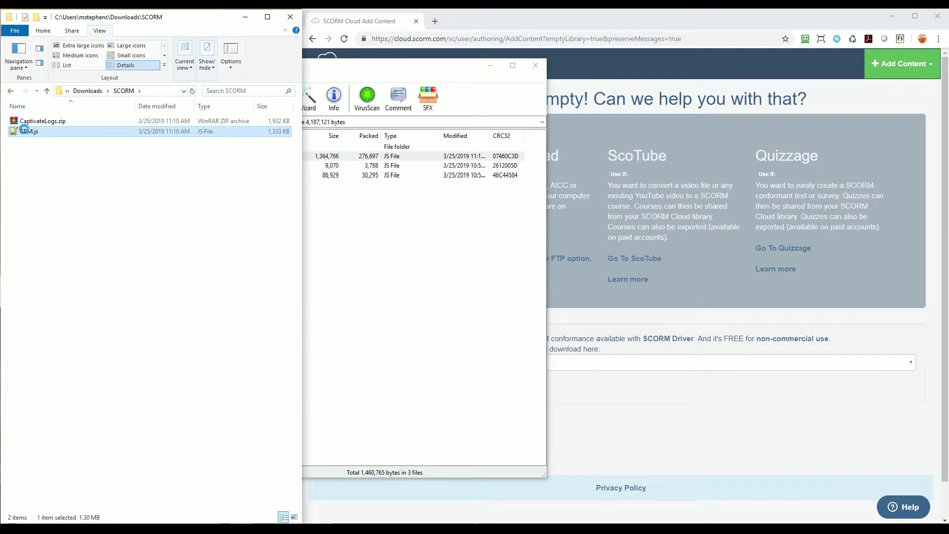
Open CPM.js with Edit with Notepad++ and move the editor window to the left
right_click(25, 132)
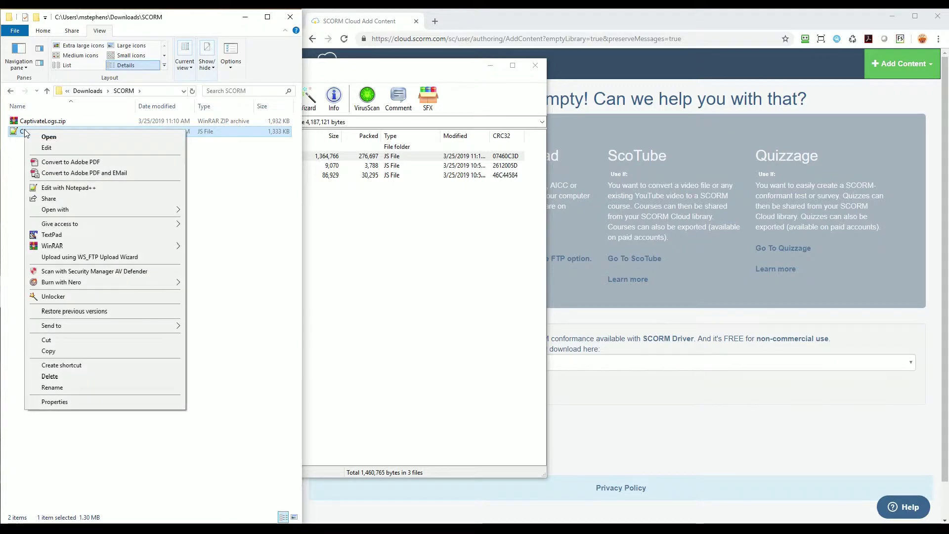
click(85, 187)
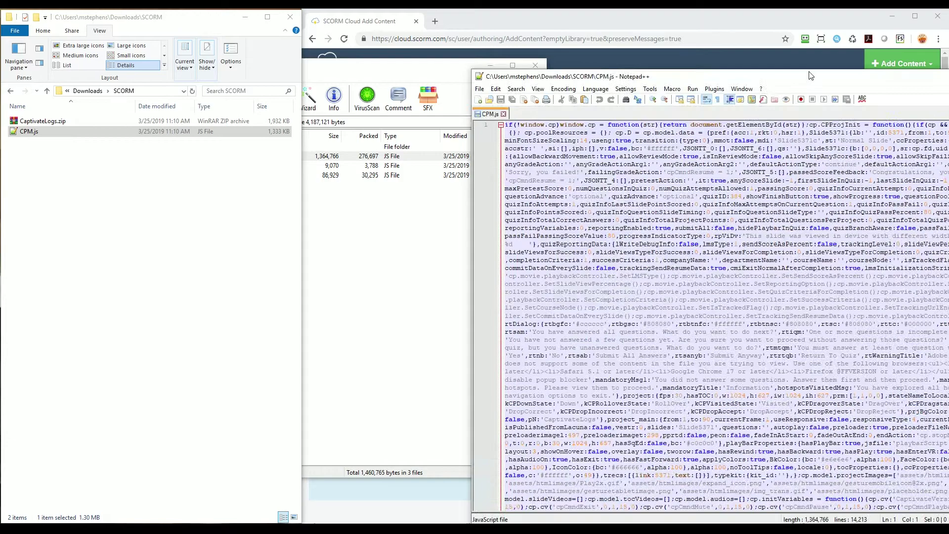
drag(831, 18, 422, 30)
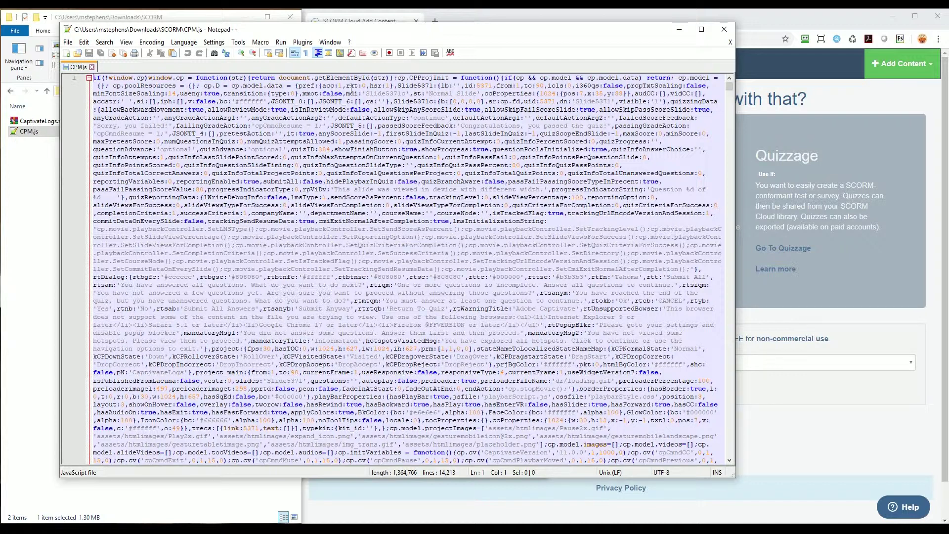
Find debugInfo in CPM.js, change lWriteDebugInfo:false to true, save, and close Notepad++
key(ctrl+f)
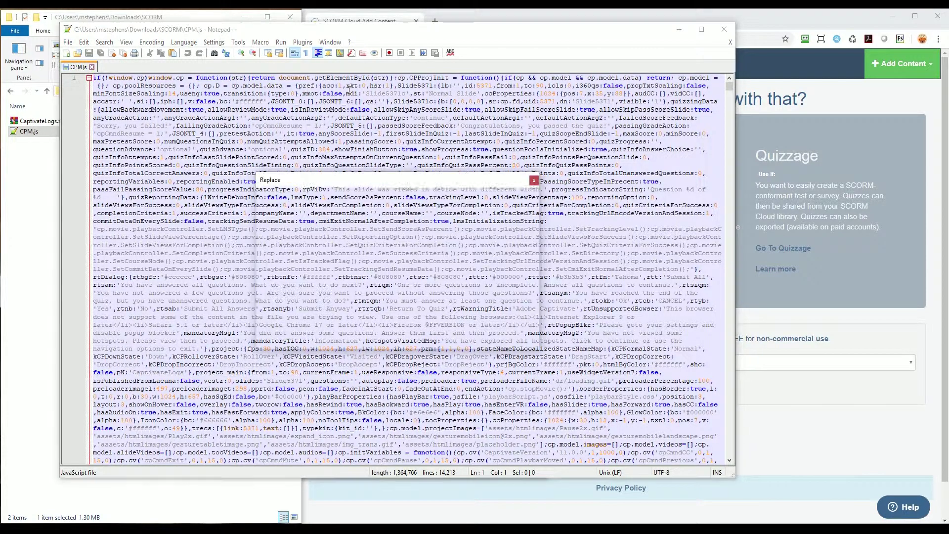
text(de)
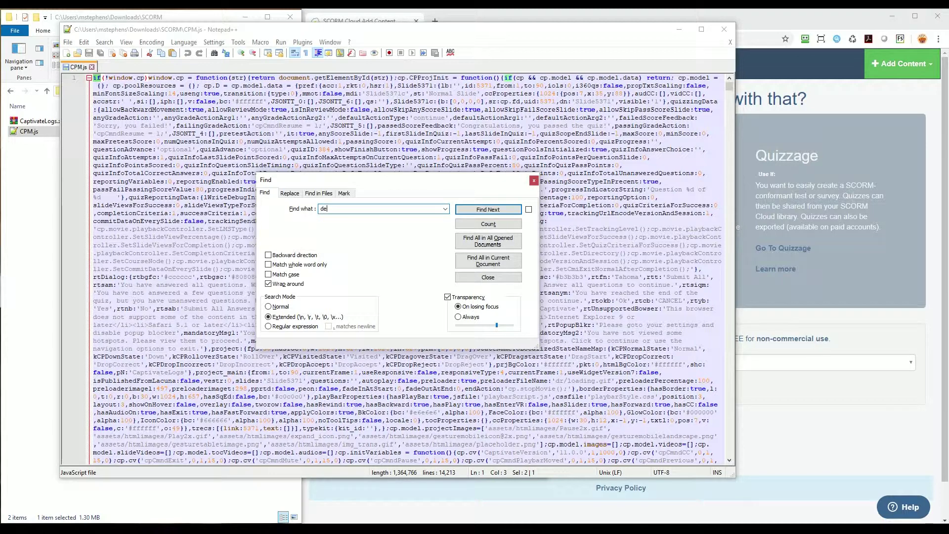
text(bugInfo)
key(Return)
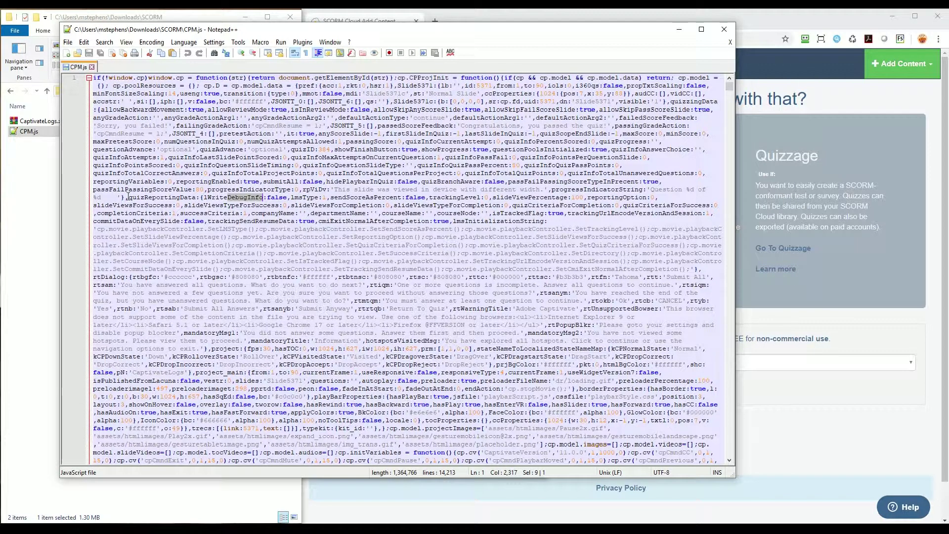
drag(128, 196, 288, 197)
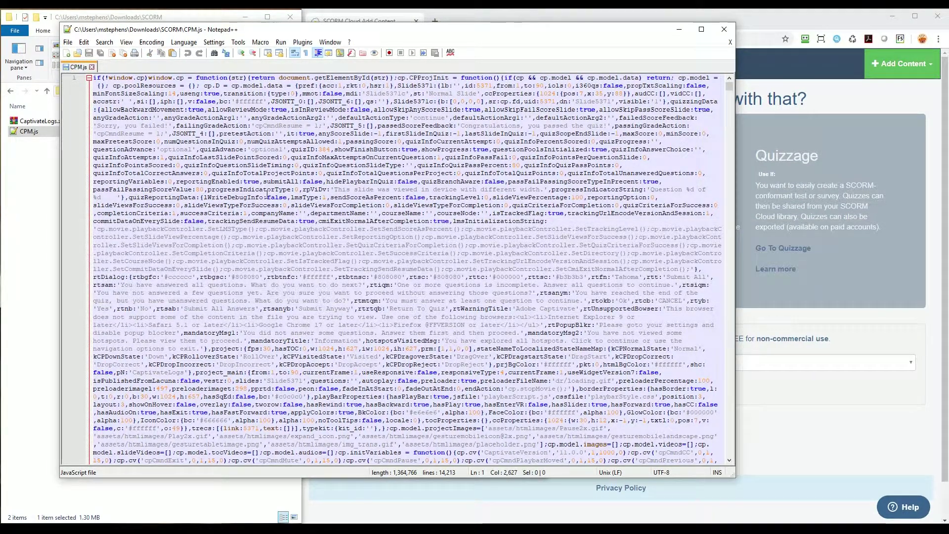
drag(268, 197, 291, 198)
text(true)
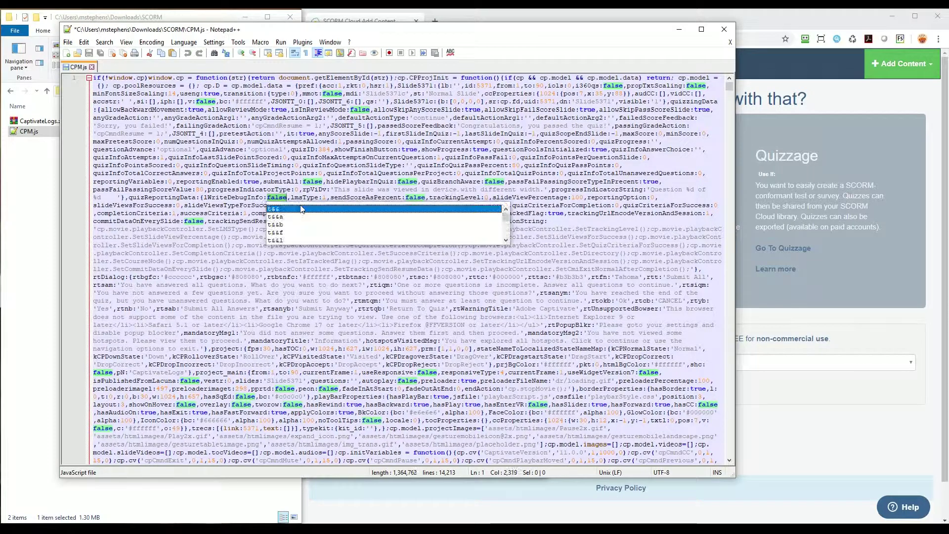
click(305, 189)
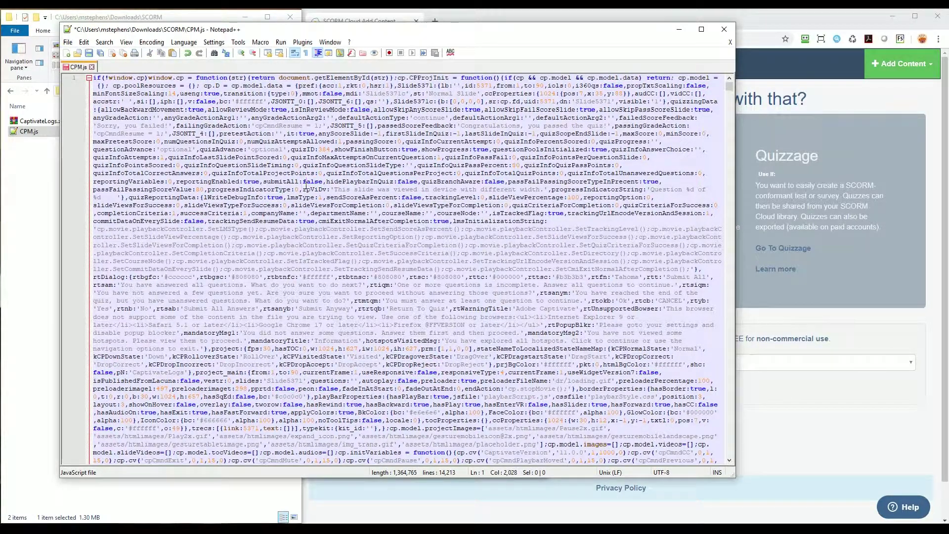
key(ctrl+s)
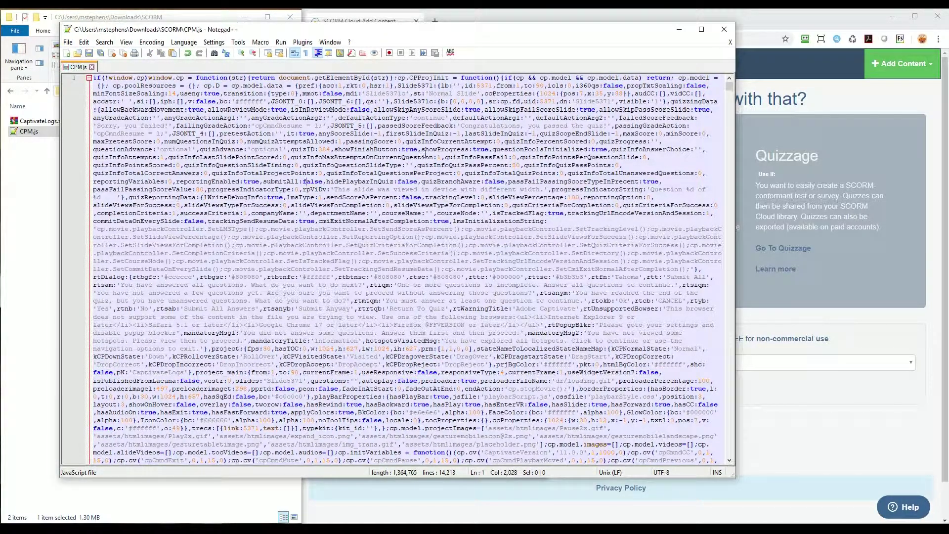
click(724, 29)
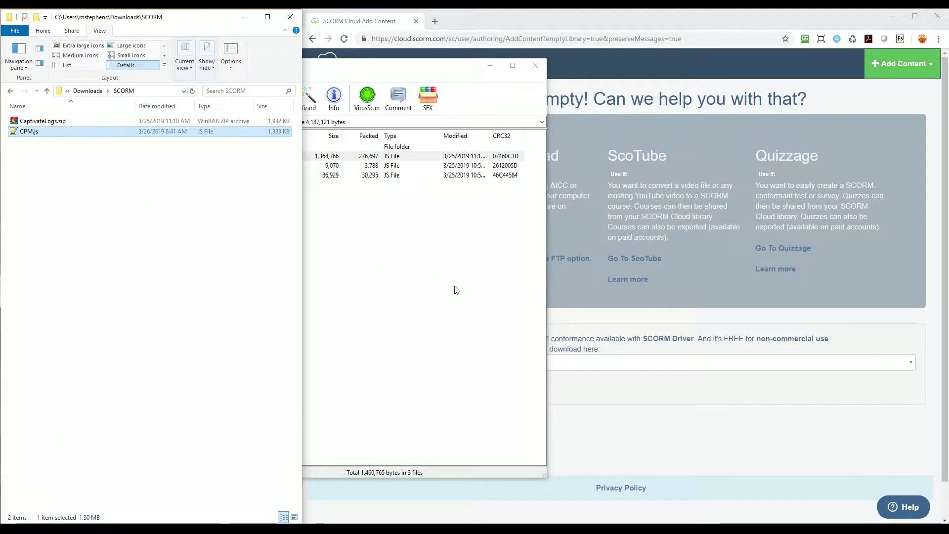
Add the edited CPM.js back into CaptivateLogs.zip's js folder, confirm the update, and close WinRAR
click(455, 302)
drag(324, 70, 557, 54)
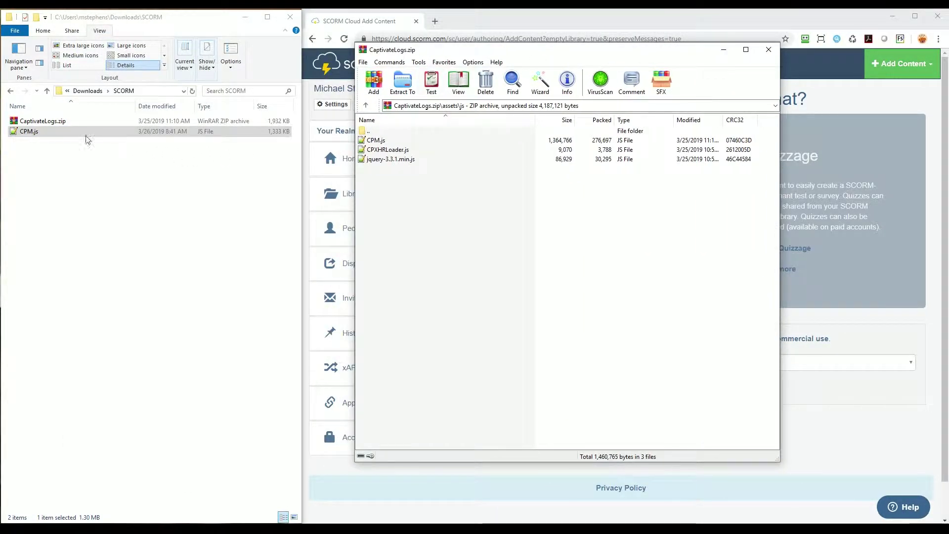
drag(30, 131, 538, 263)
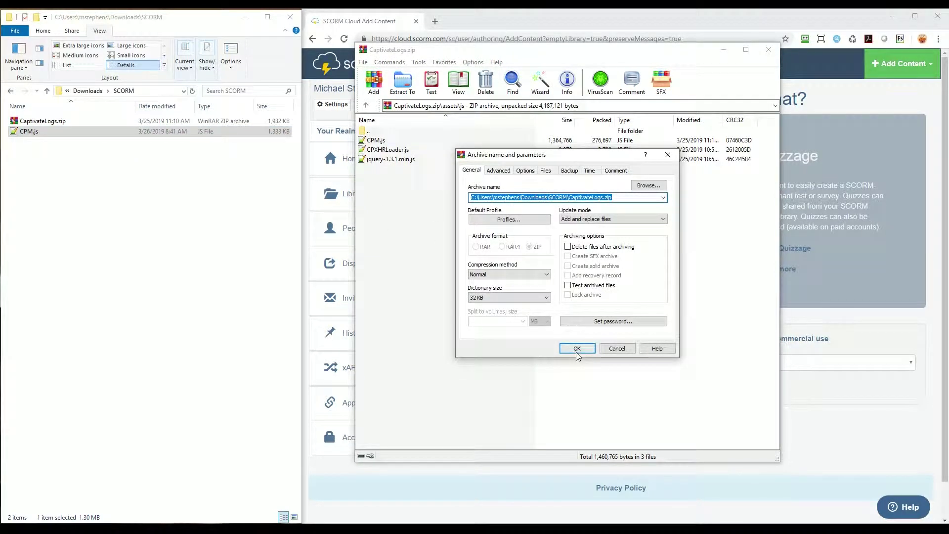
click(577, 348)
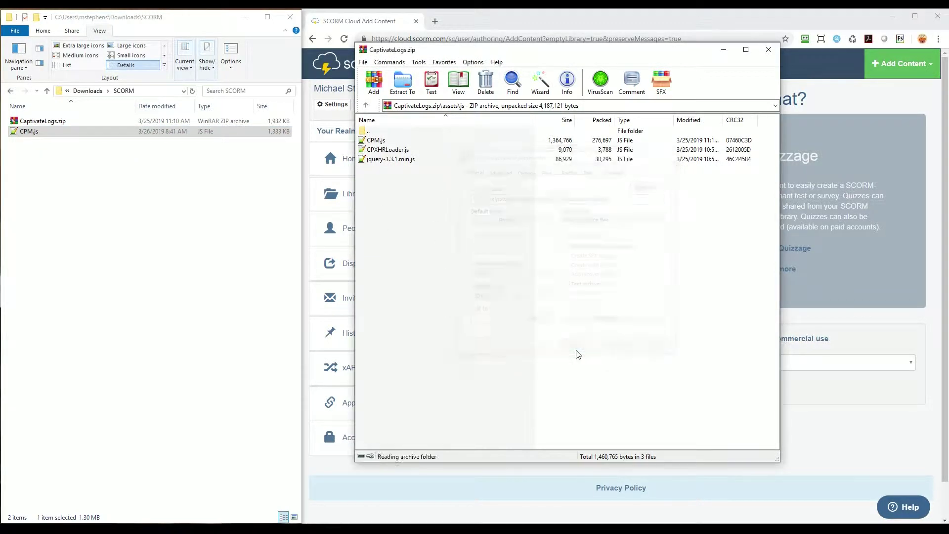
click(768, 49)
Import CaptivateLogs.zip into SCORM Cloud as a SCORM package, producing the Captivate E-Learning Course
click(909, 70)
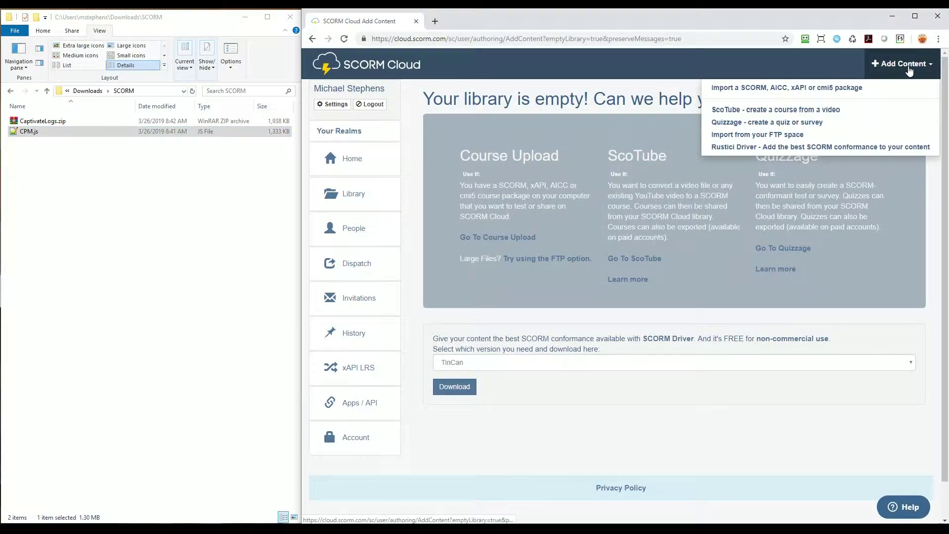
click(826, 88)
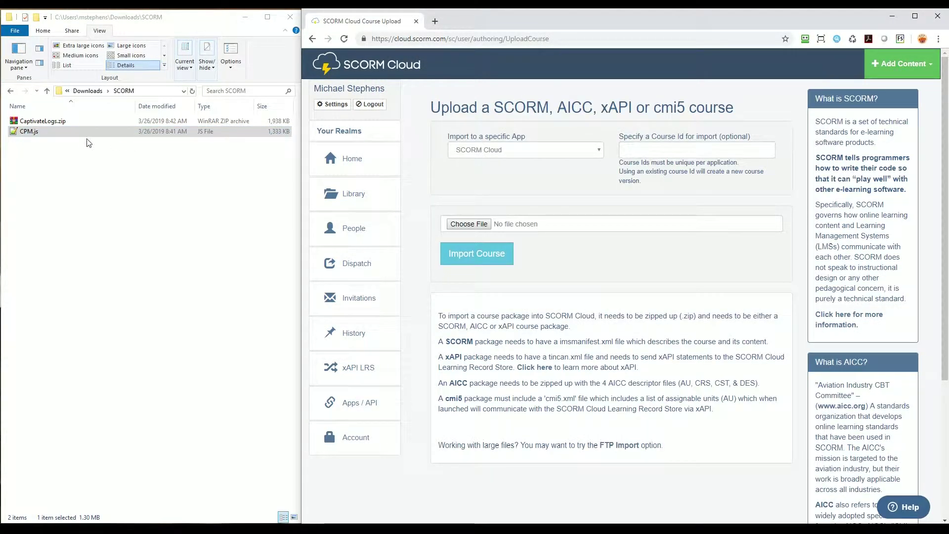
drag(43, 124, 469, 226)
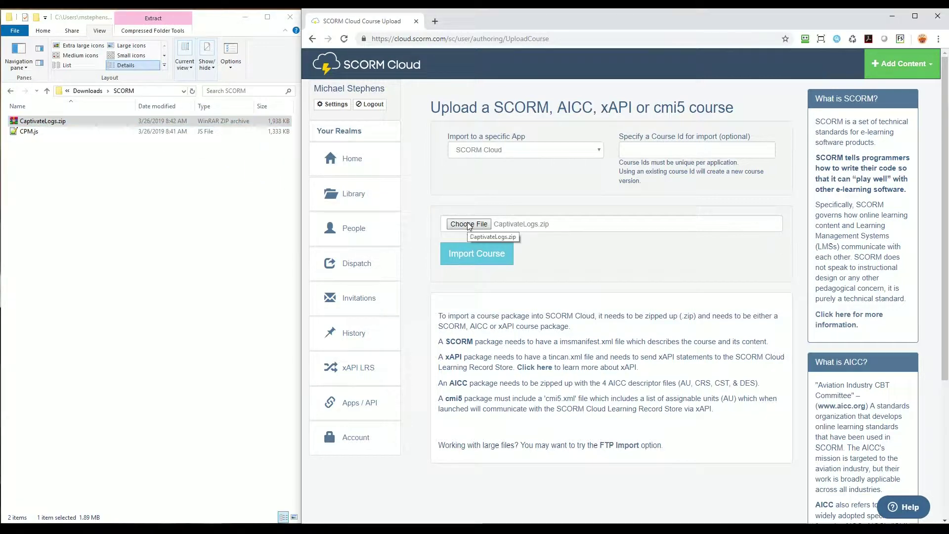
click(476, 257)
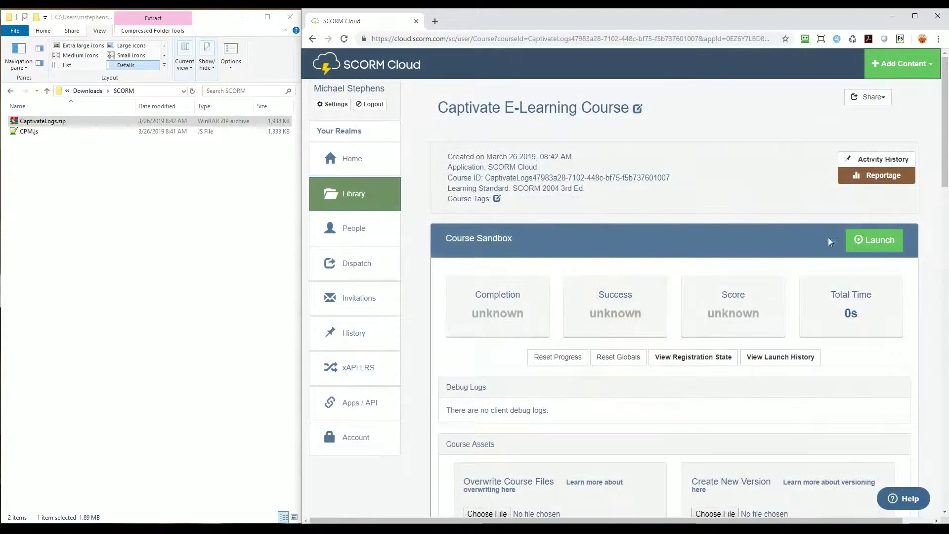
Launch the course in the Course Sandbox and resize the SCORM Driver debug window to show full log lines
click(868, 242)
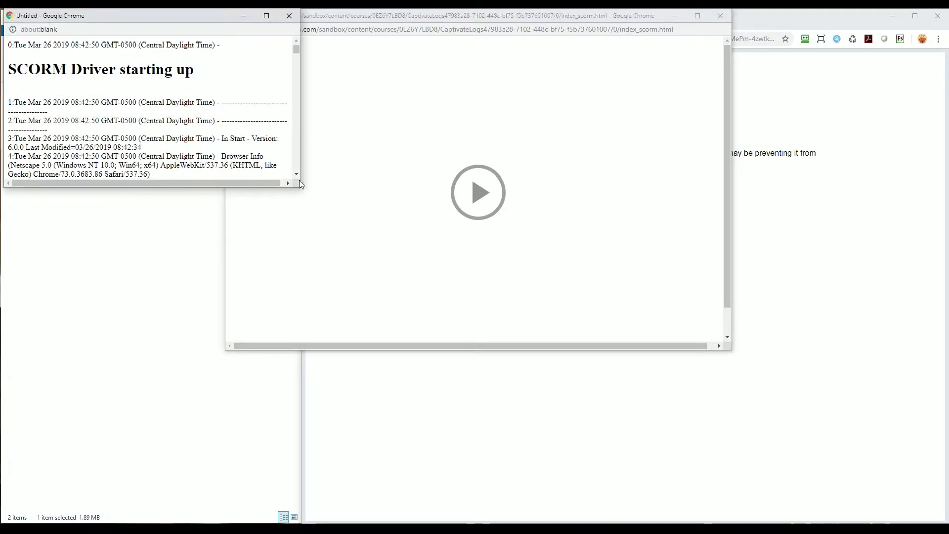
drag(300, 186, 716, 455)
drag(711, 81, 718, 418)
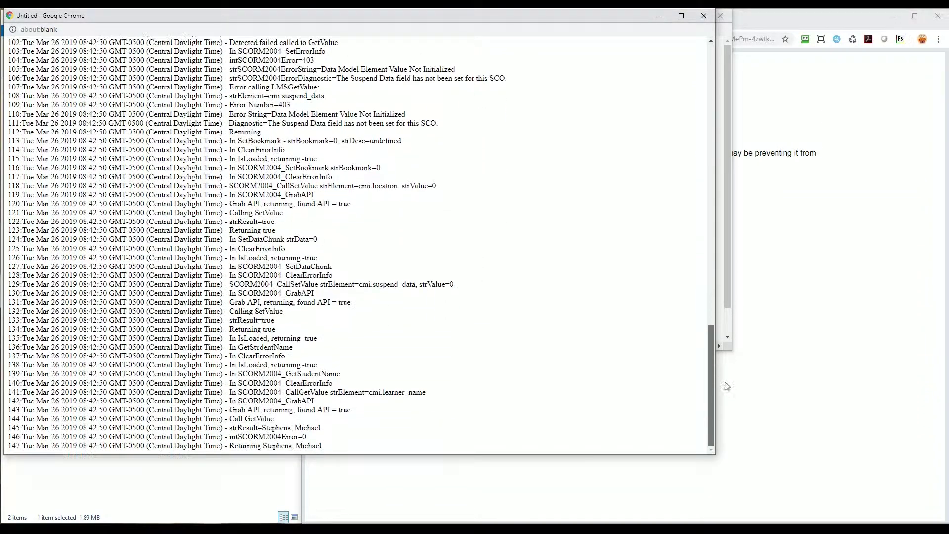